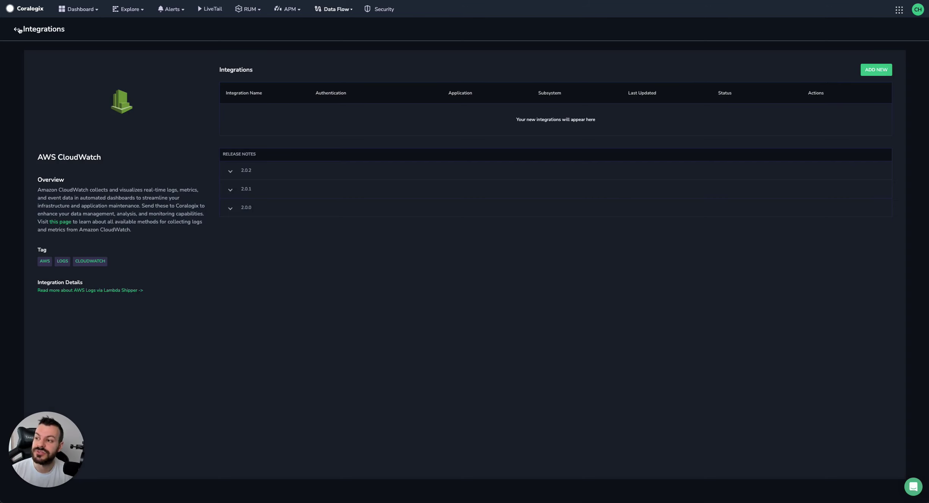
- Browse the integrations catalogue, open AWS CloudWatch and start adding a new integration
left_click(16, 29)
scroll(678, 217, "down", 3)
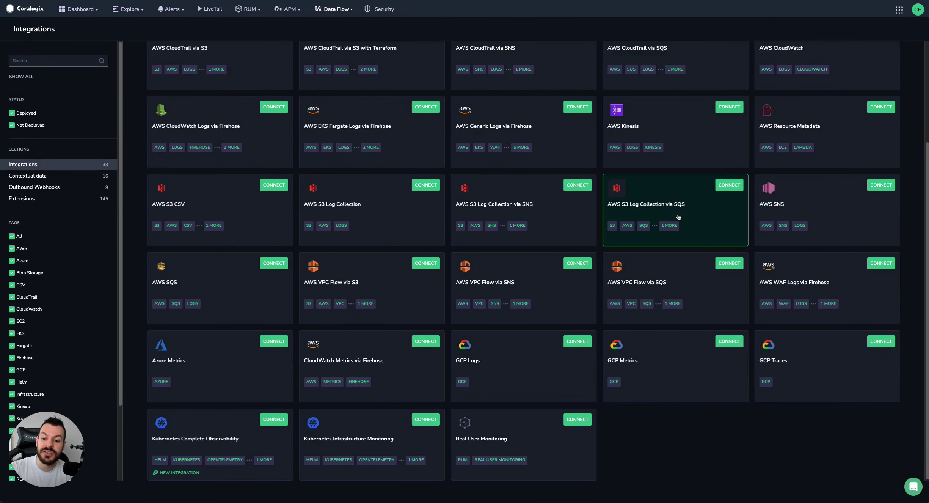
scroll(696, 227, "up", 3)
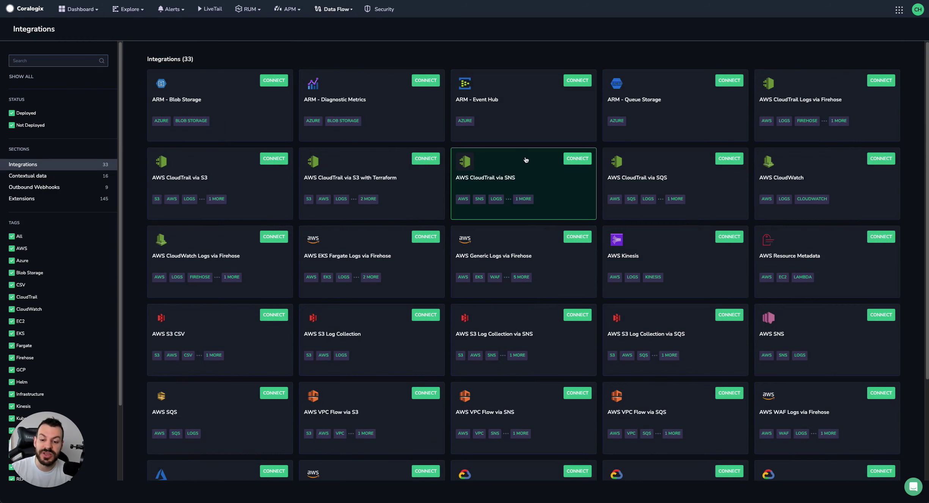
scroll(527, 161, "down", 2)
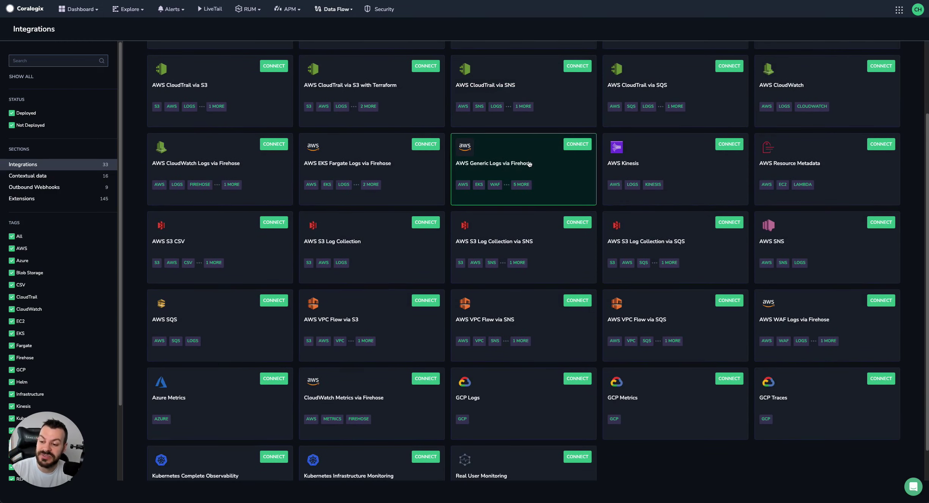
scroll(529, 165, "down", 1)
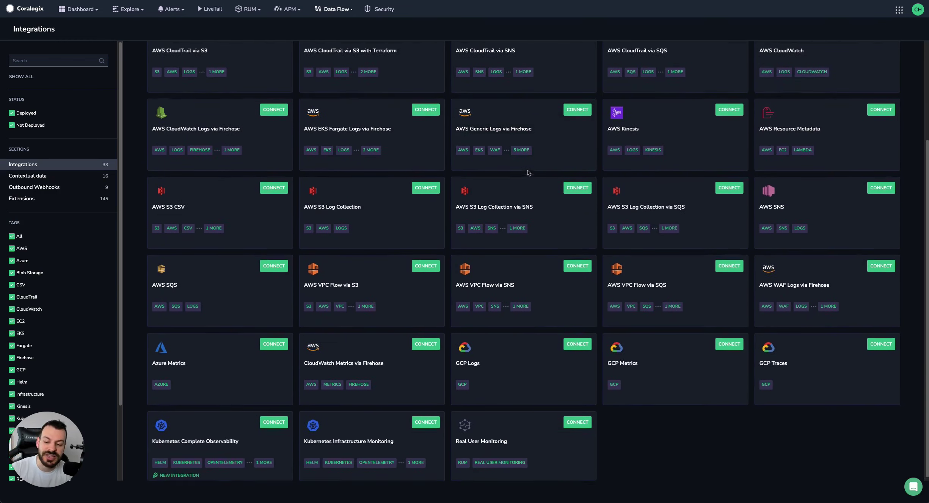
scroll(526, 174, "up", 3)
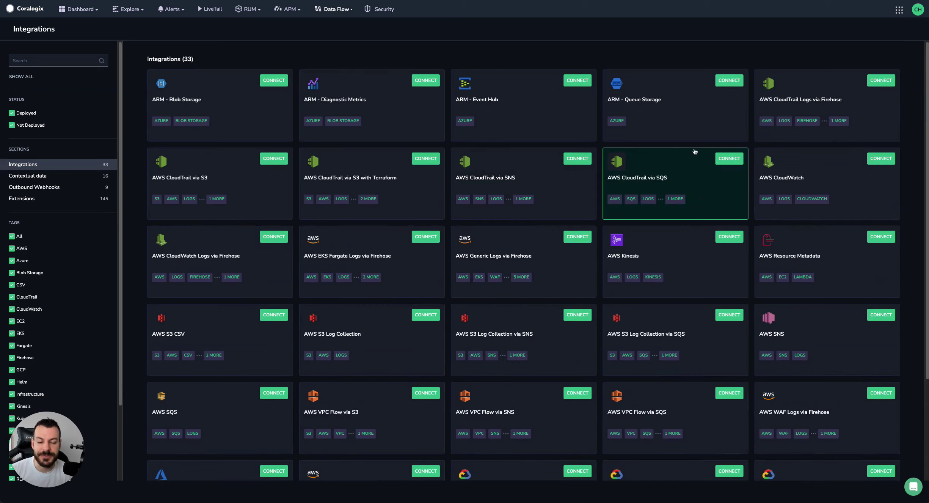
left_click(883, 160)
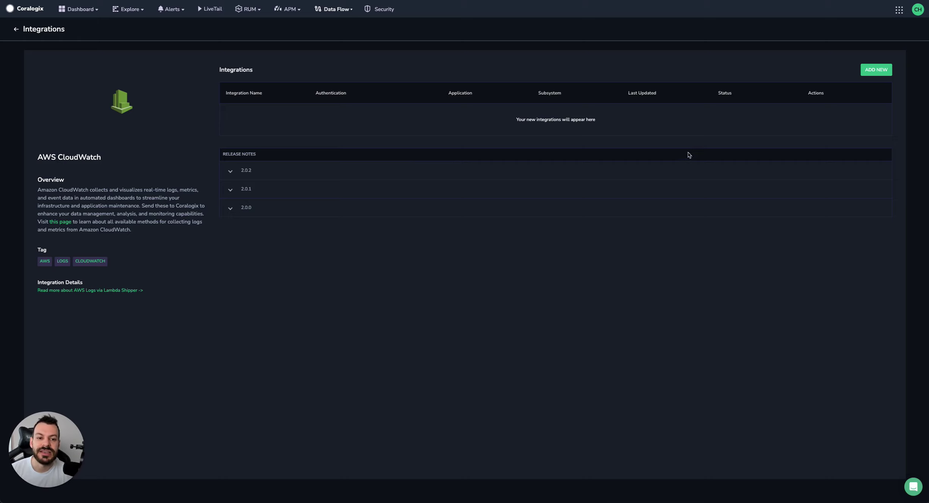
left_click(864, 69)
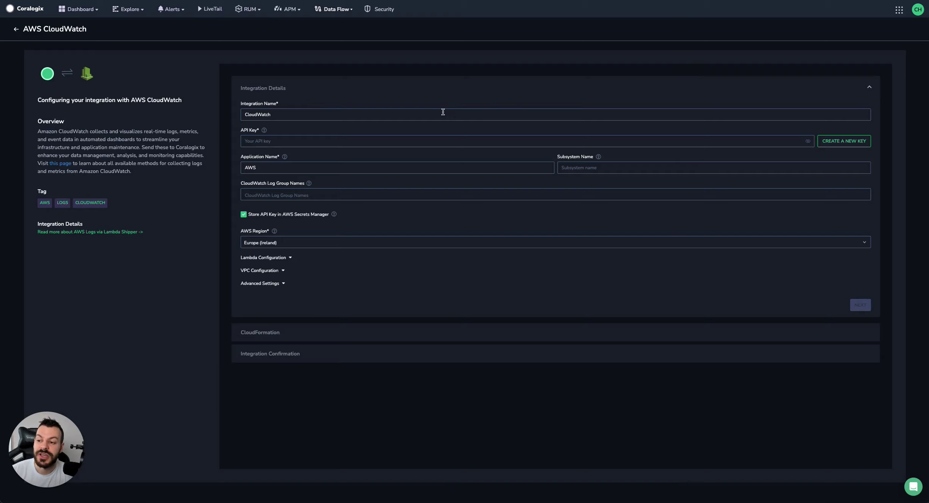
- Try to create a new API key named cloudwatch-lambda-shipper for the integration
left_click(843, 141)
type("clo")
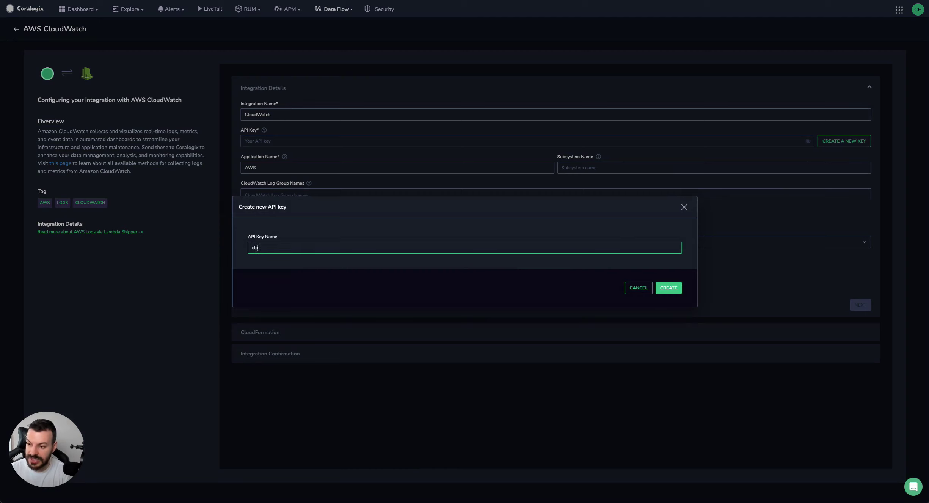
type("udwatch-lambda-shipper")
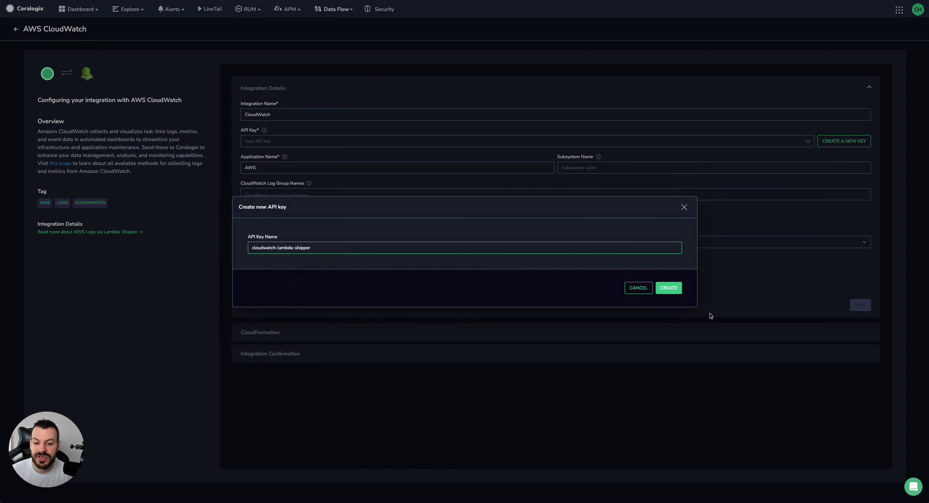
left_click(668, 288)
- Create a new API key named cloudwatch-lambda for the integration and close the key dialog
left_click(844, 140)
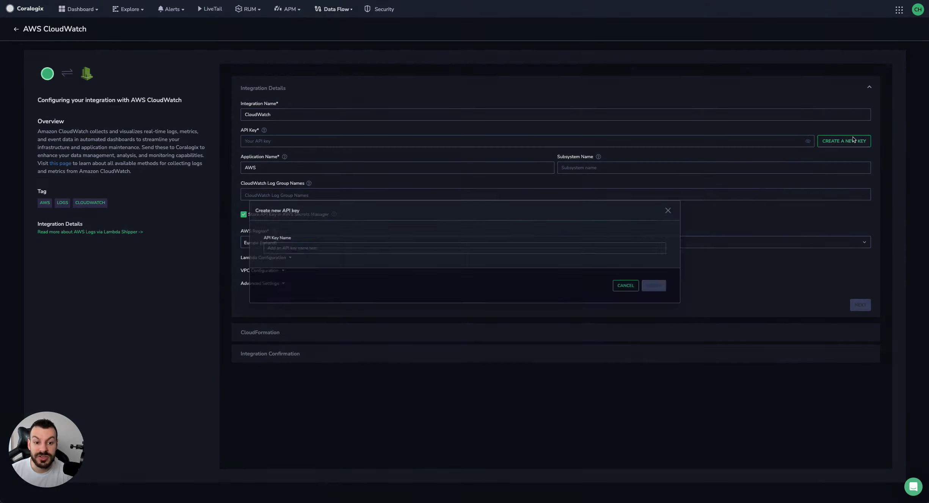
type("cloudwatc")
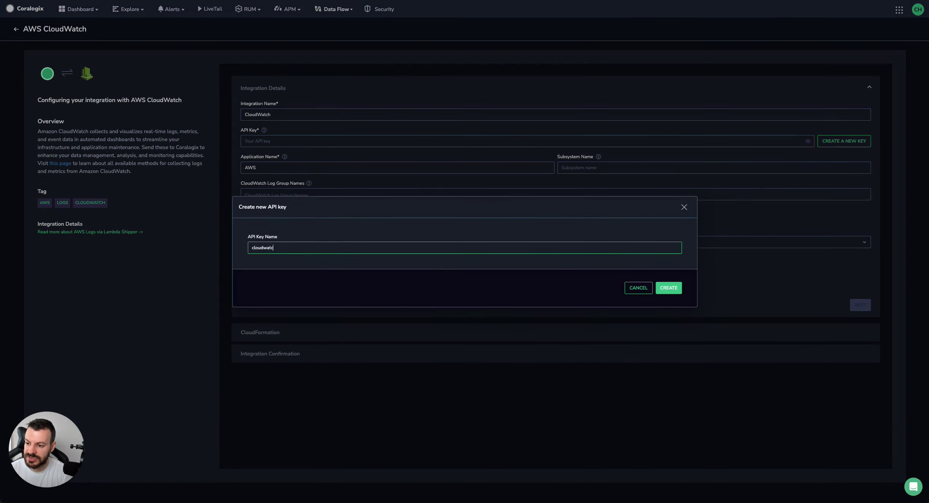
type("h-lambda")
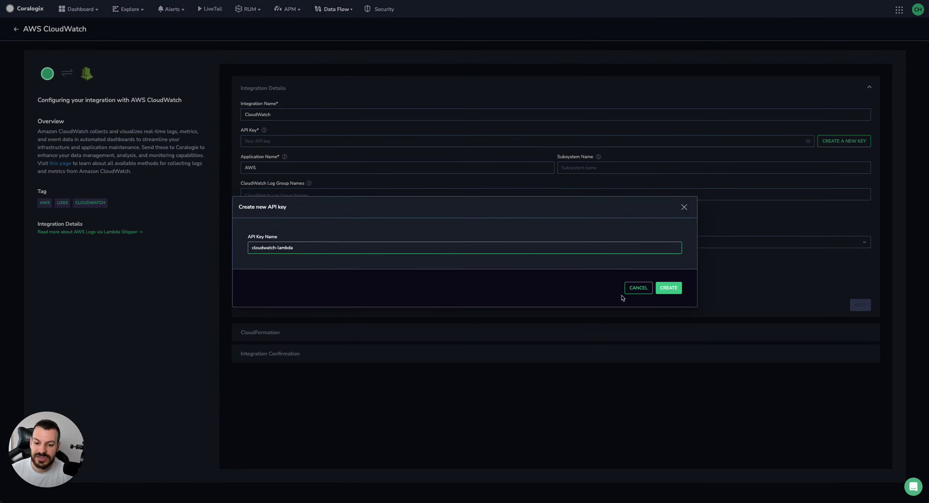
left_click(679, 290)
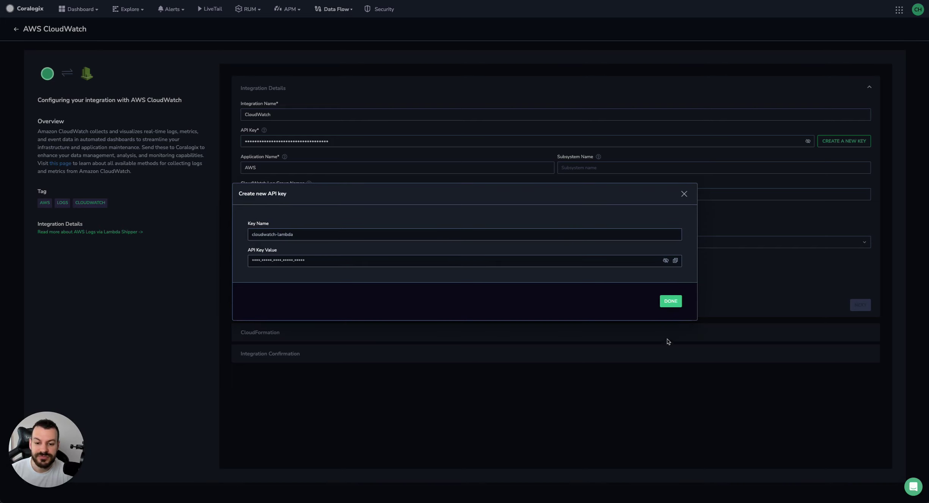
left_click(672, 307)
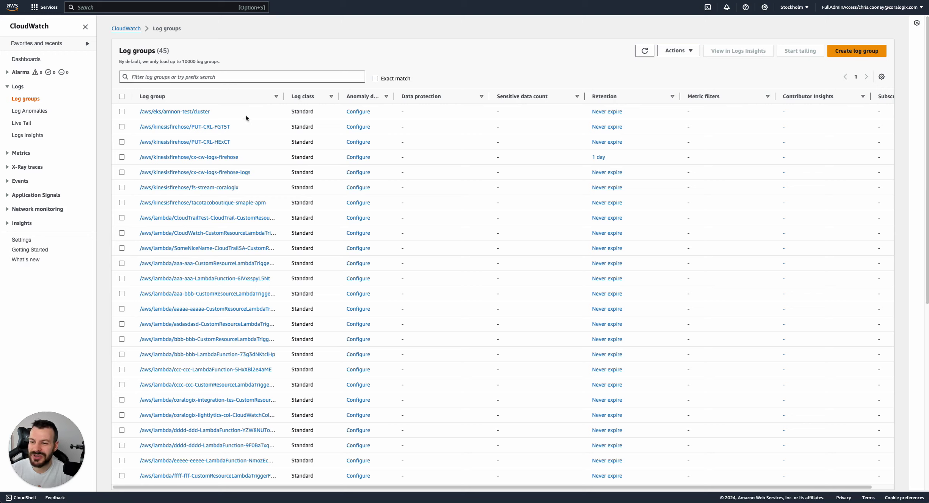
- Copy the full name of the EKS test cluster's log group from the AWS CloudWatch log group list
left_click_drag(250, 117, 140, 112)
key("ctrl+c")
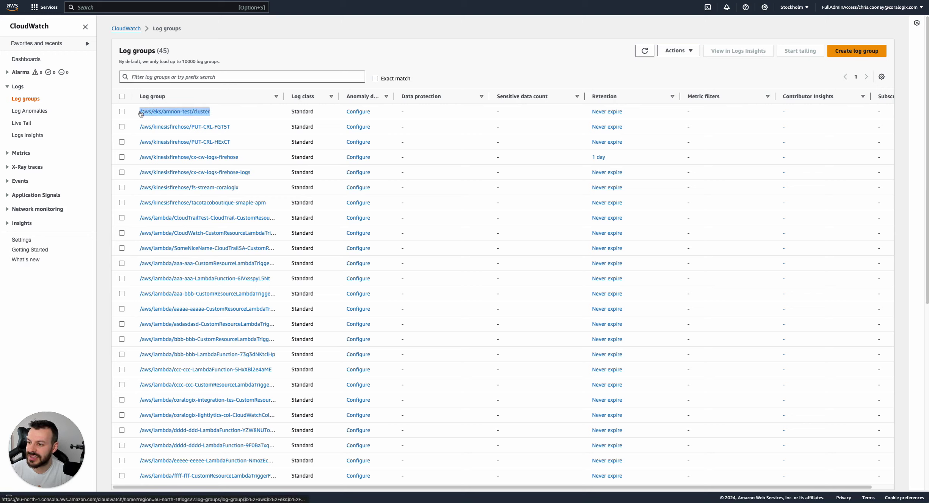
right_click(153, 112)
left_click(207, 174)
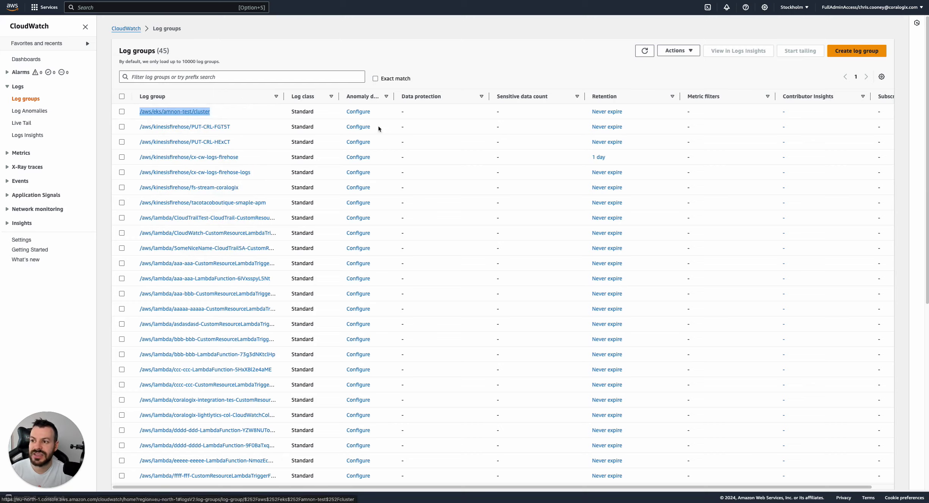
- Switch to Coralogix and add the copied log group name to the integration's CloudWatch log group names
key("ctrl+Tab")
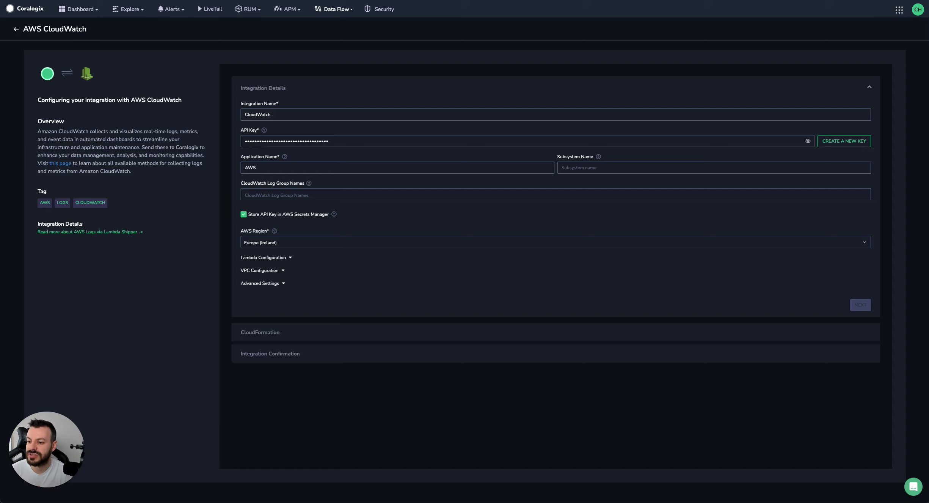
right_click(351, 196)
left_click(384, 250)
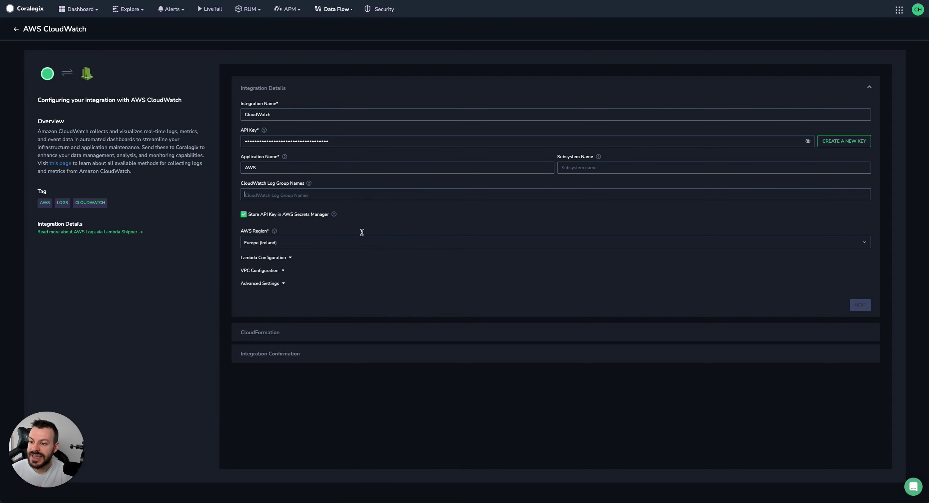
mouse_move(308, 185)
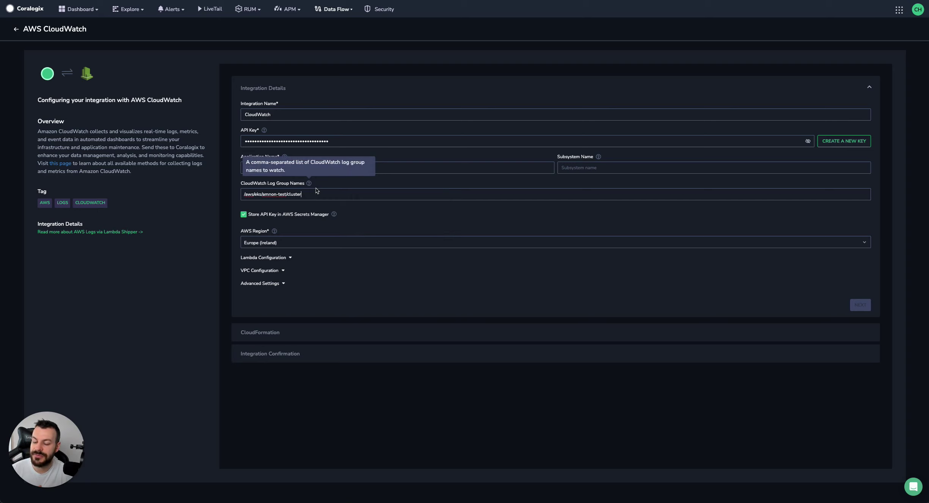
key("Return")
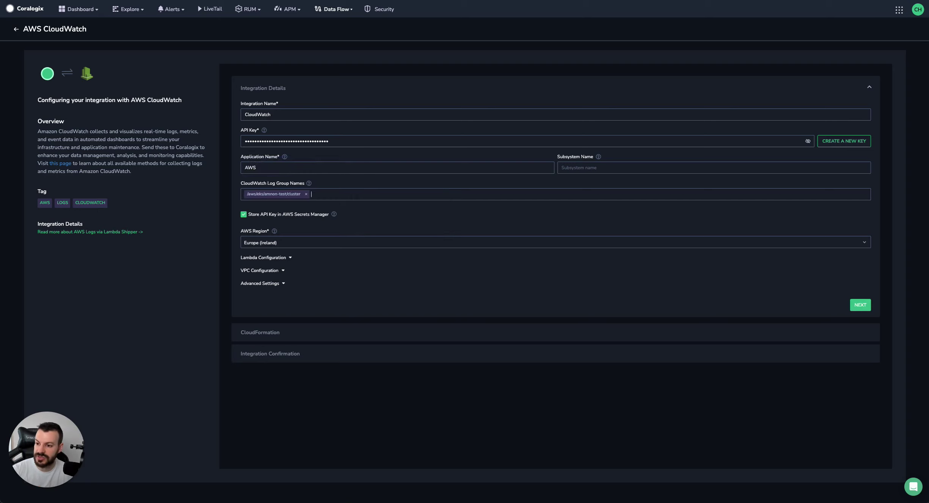
- Examine the VPC, Lambda and advanced settings, plus the help for the subsystem and application names
left_click(371, 273)
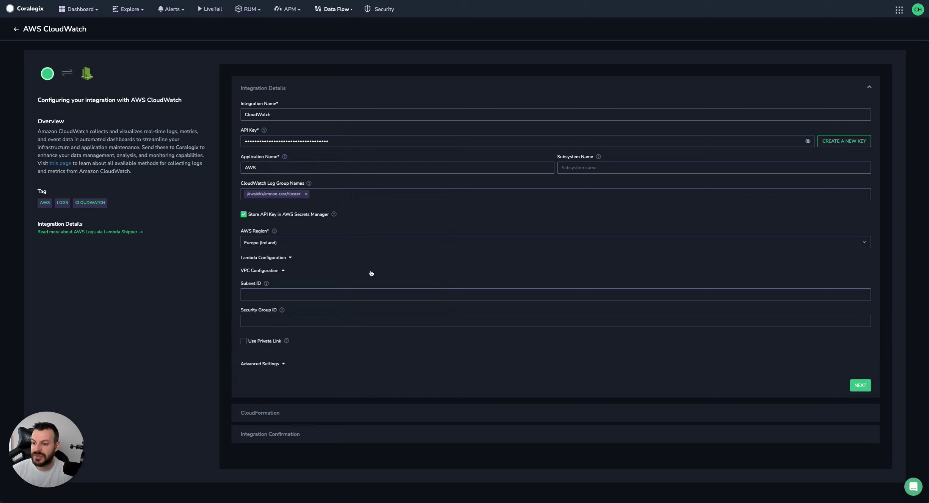
left_click(280, 270)
left_click(285, 261)
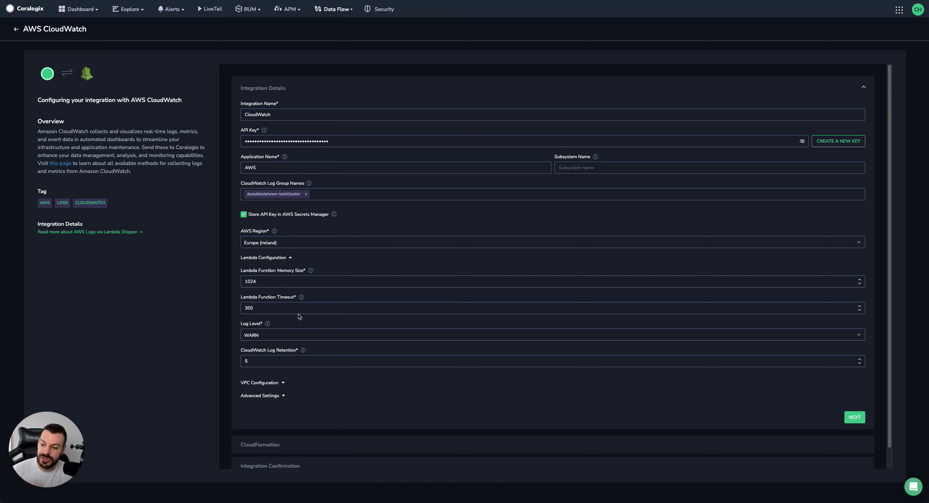
left_click(287, 258)
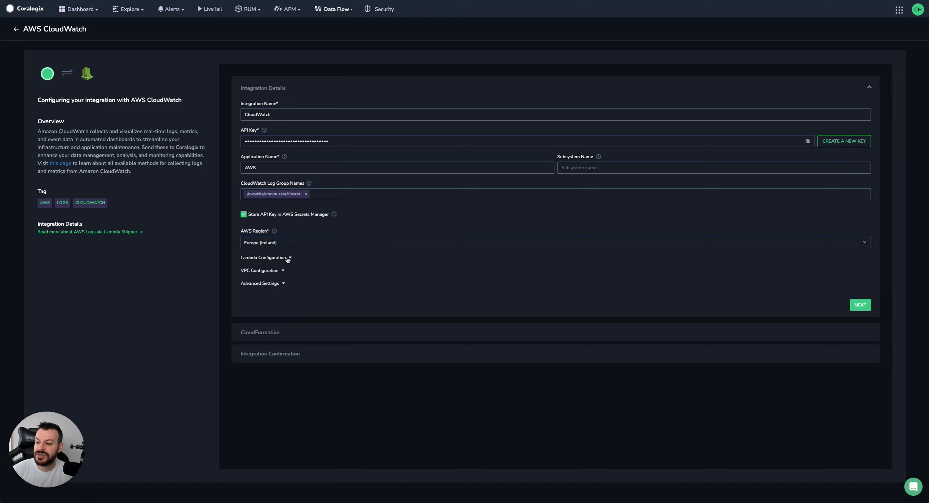
left_click(282, 285)
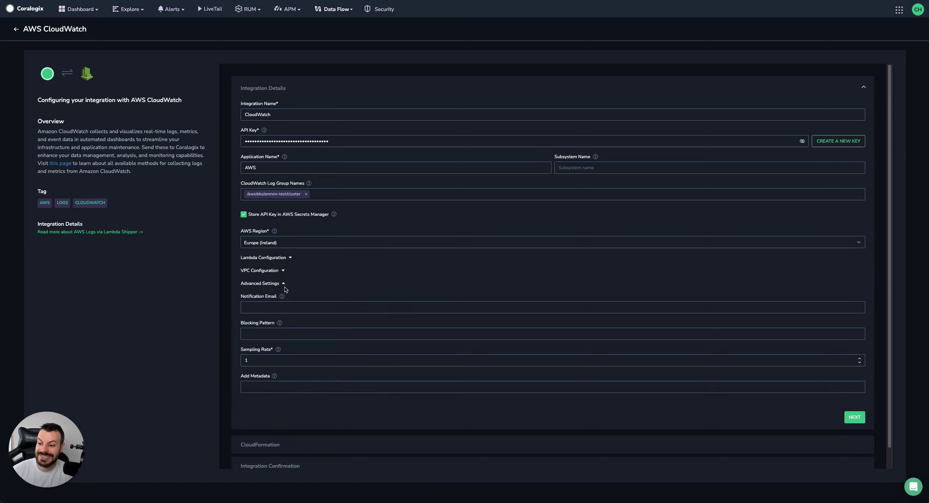
left_click(270, 284)
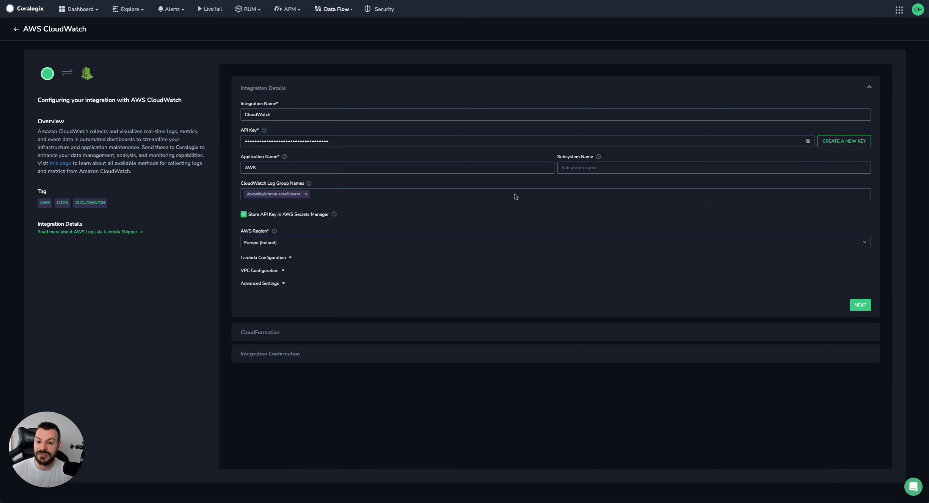
mouse_move(598, 157)
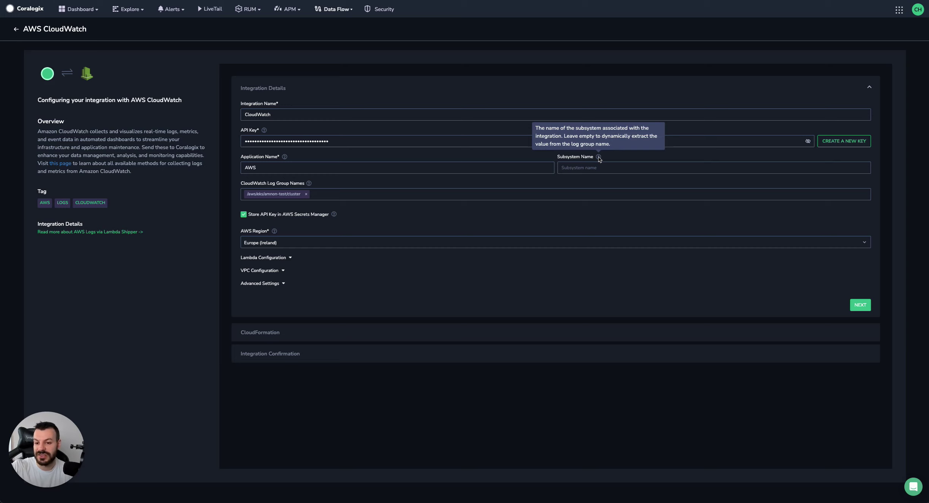
mouse_move(284, 158)
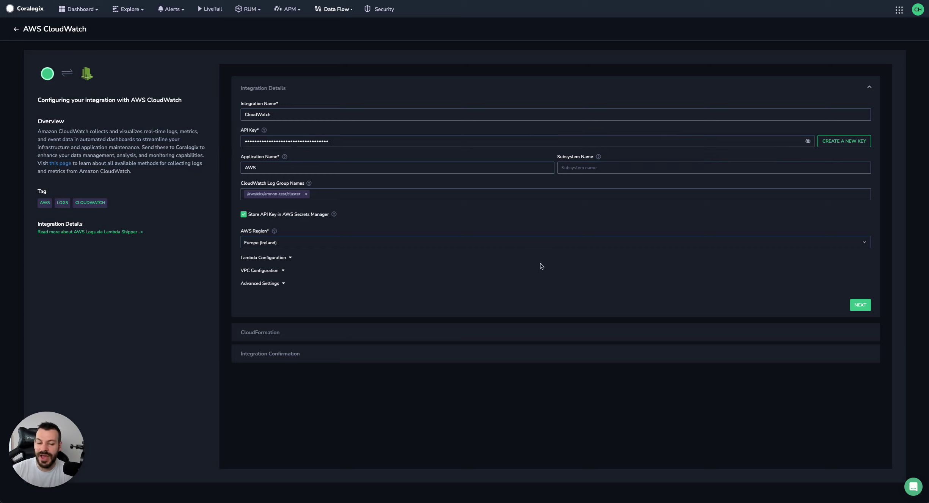
- Continue to the CloudFormation stage, read through its instructions and launch the CloudFormation stack creation in AWS
left_click(860, 305)
scroll(436, 227, "down", 5)
scroll(353, 201, "down", 2)
scroll(430, 315, "down", 3)
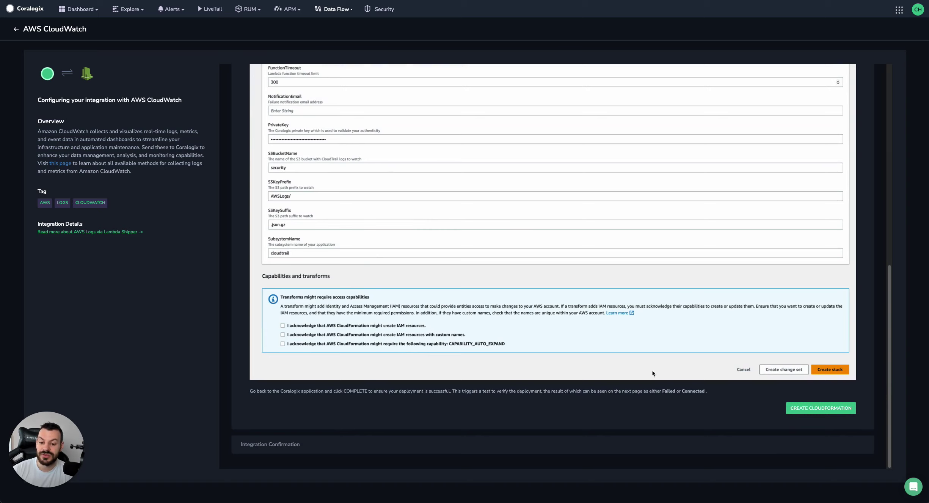
scroll(655, 335, "up", 6)
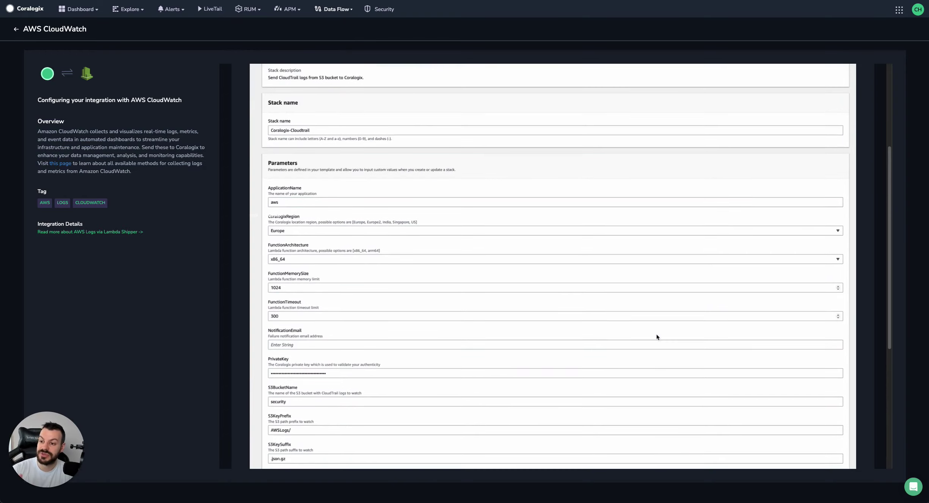
scroll(656, 336, "down", 6)
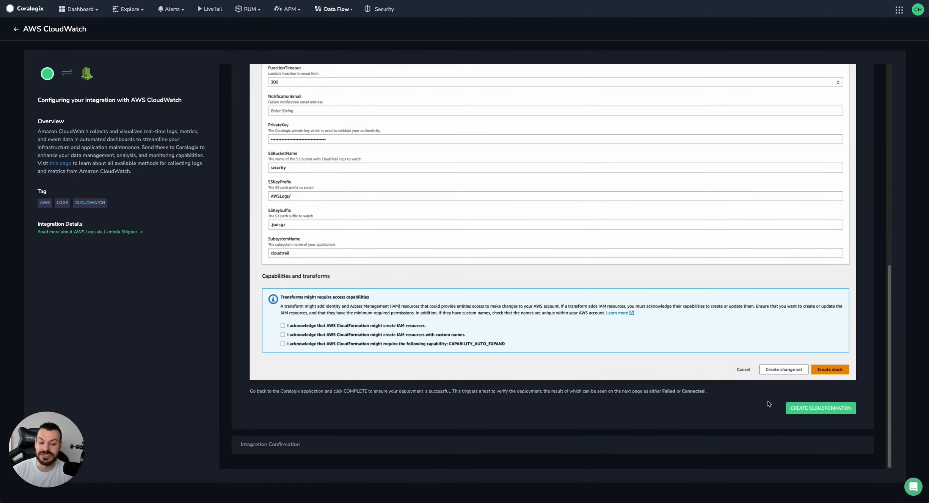
left_click(800, 412)
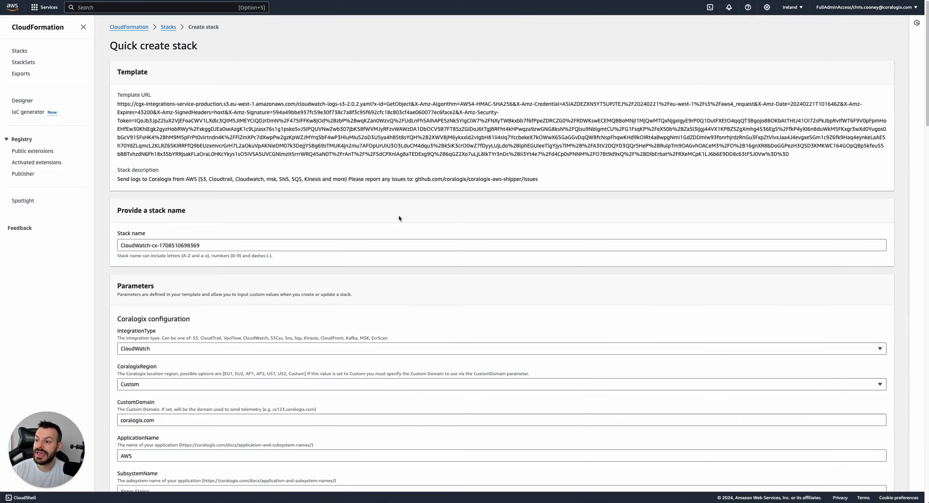
- Review the prefilled stack parameters, acknowledge all three IAM and CAPABILITY_AUTO_EXPAND capabilities, and create the stack
scroll(328, 170, "down", 3)
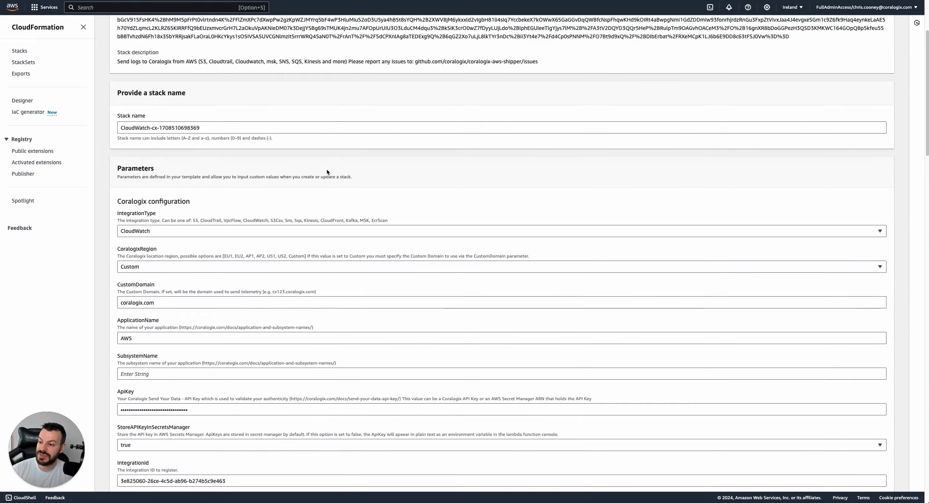
scroll(328, 170, "down", 7)
scroll(312, 173, "down", 3)
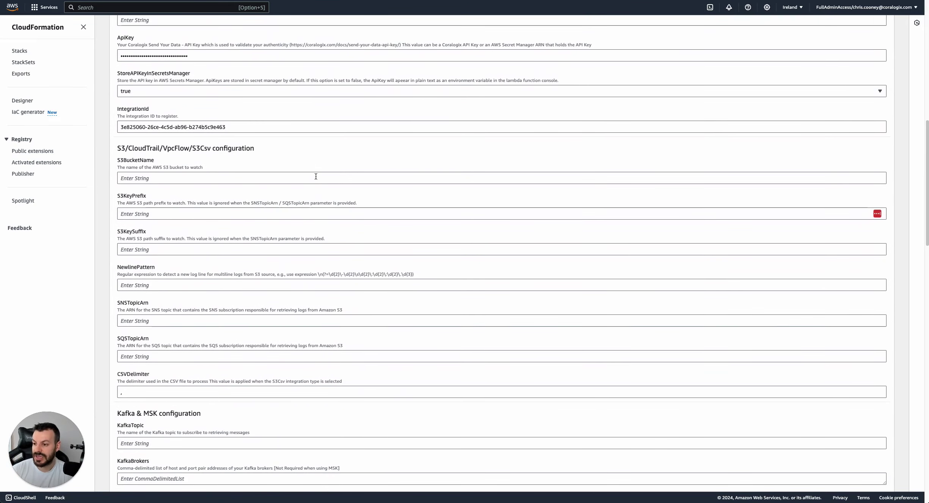
scroll(316, 176, "down", 20)
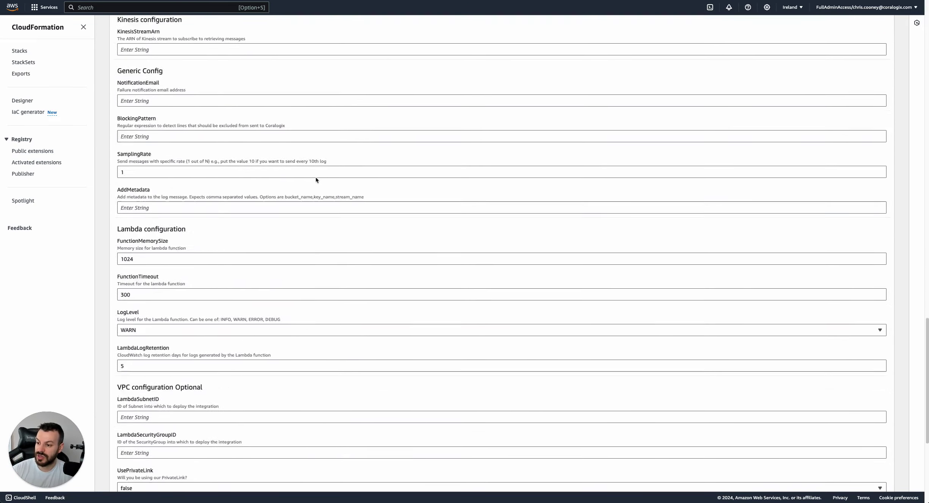
scroll(315, 180, "down", 6)
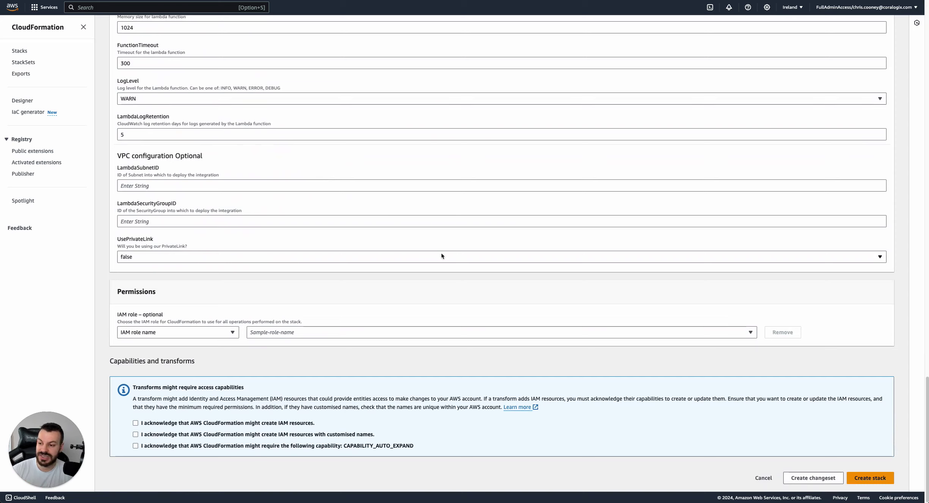
left_click(135, 423)
left_click(135, 434)
left_click(135, 446)
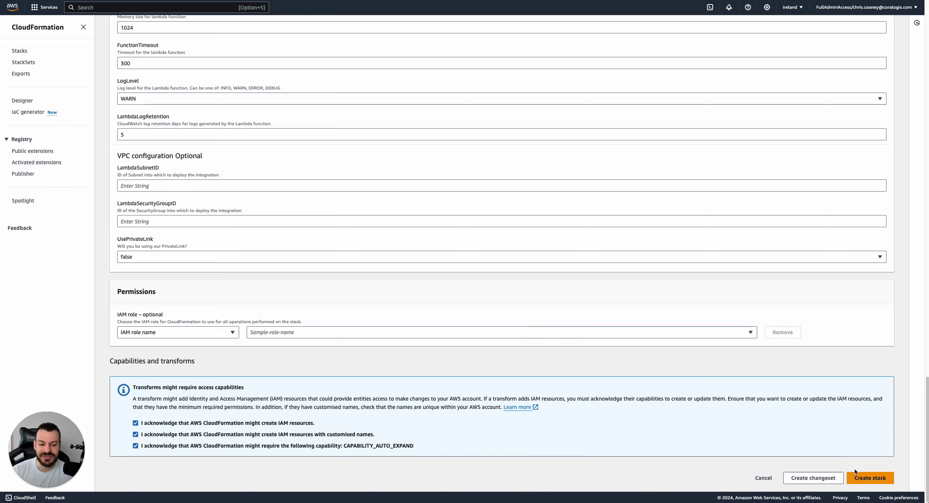
left_click(864, 481)
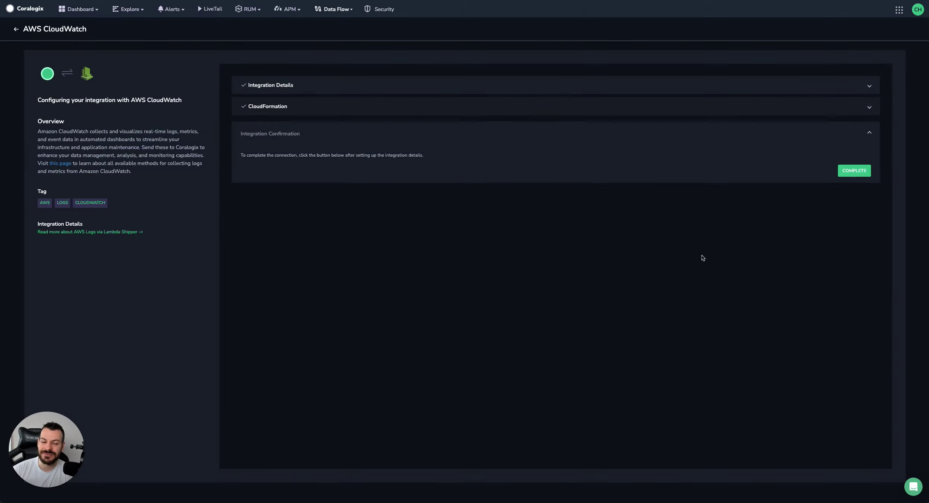
- Complete the integration setup in Coralogix and delete the CloudWatch entry from the integrations list
left_click(855, 176)
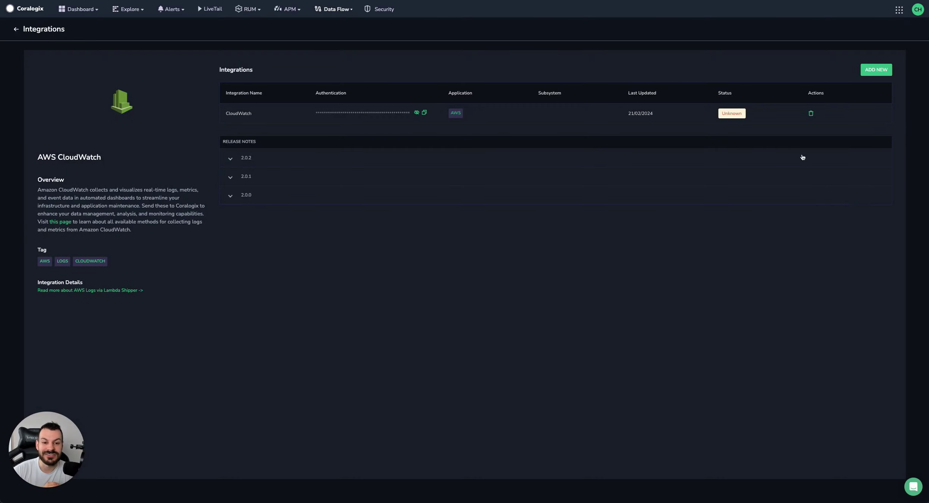
left_click(810, 114)
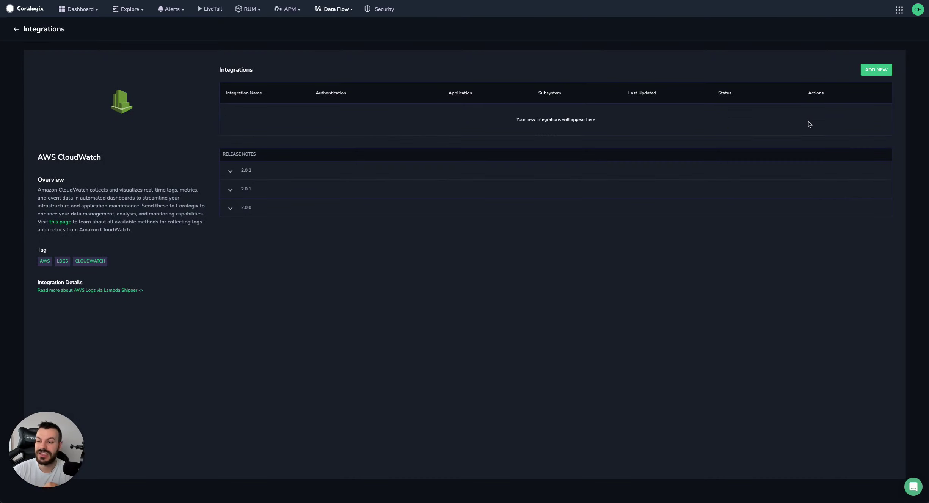